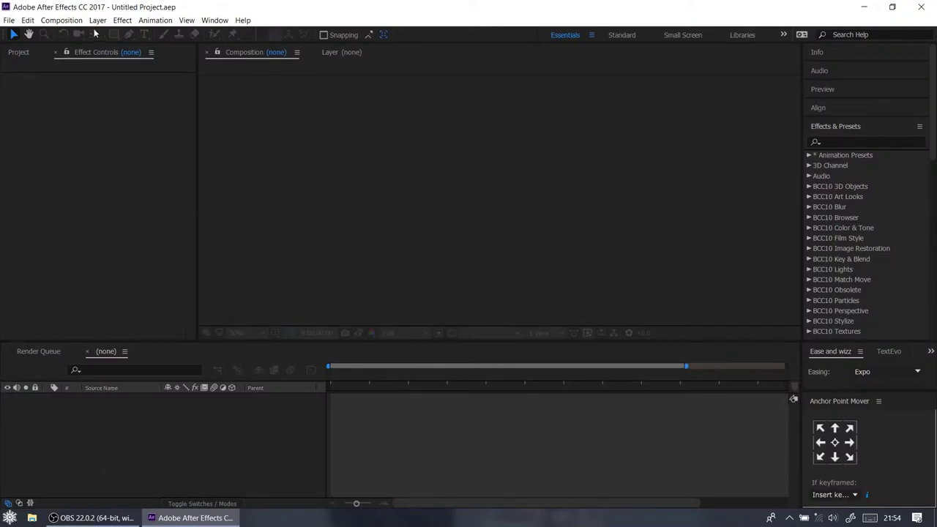
Create a new HDTV 1080 composition, Comp 1
{"action": "left_click", "coordinate": [62, 19]}
{"action": "left_click", "coordinate": [63, 34]}
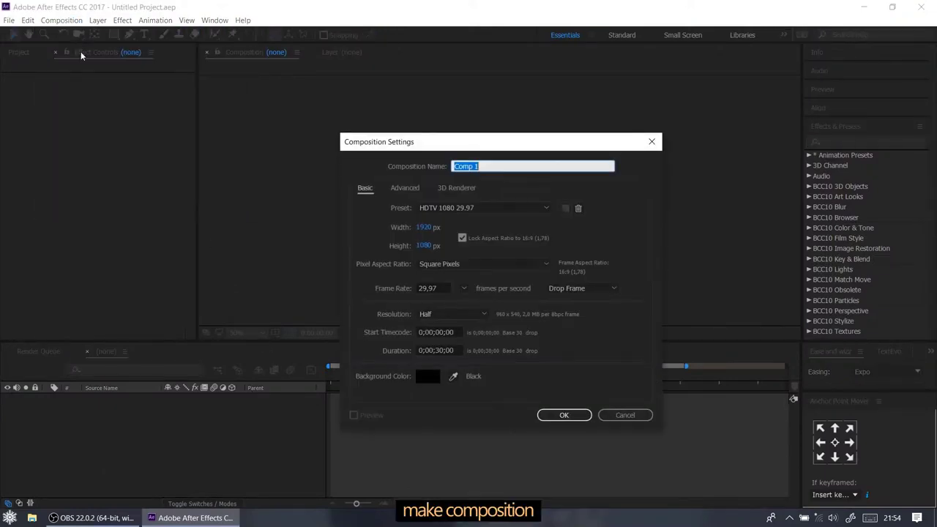
{"action": "left_click", "coordinate": [562, 414]}
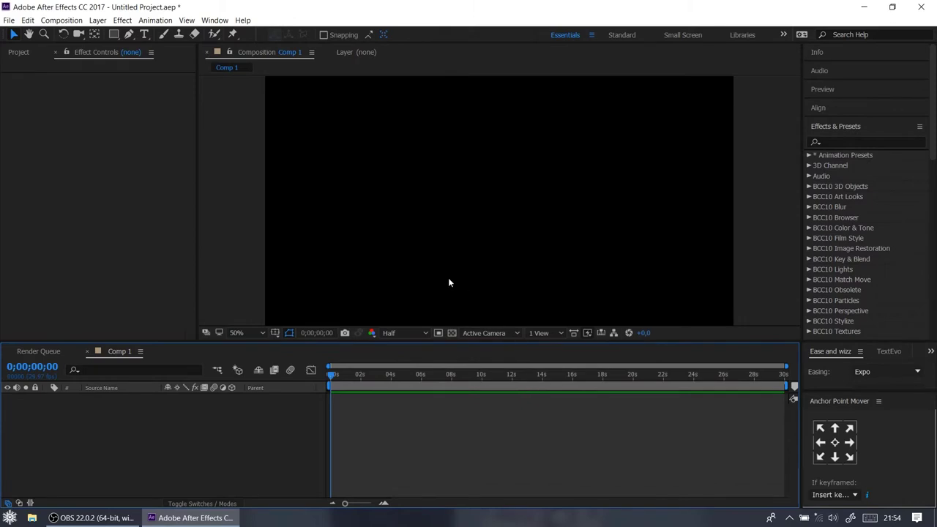
Add a black solid layer as the background
{"action": "right_click", "coordinate": [210, 414]}
{"action": "mouse_move", "coordinate": [271, 317]}
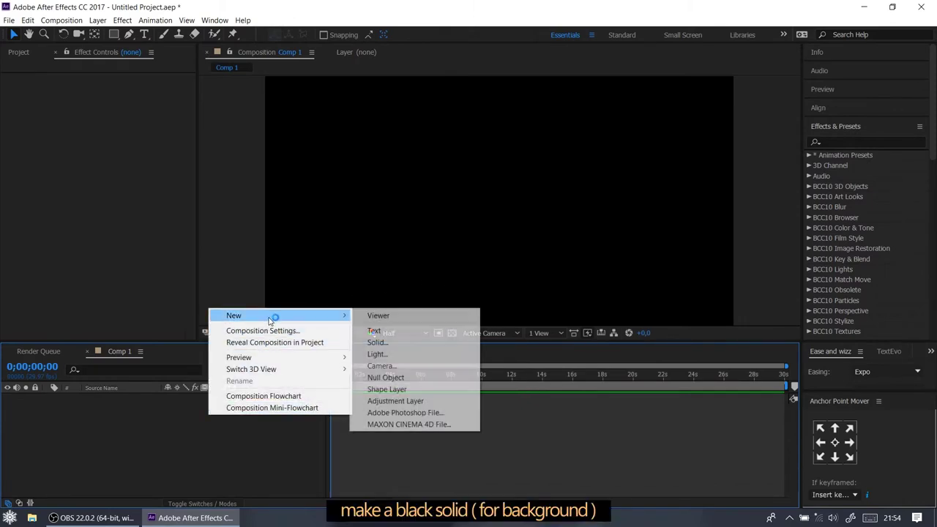
{"action": "left_click", "coordinate": [395, 343]}
{"action": "left_click", "coordinate": [487, 359]}
{"action": "left_click_drag", "start_coordinate": [490, 387], "coordinate": [370, 466]}
{"action": "left_click", "coordinate": [648, 308]}
{"action": "left_click", "coordinate": [533, 391]}
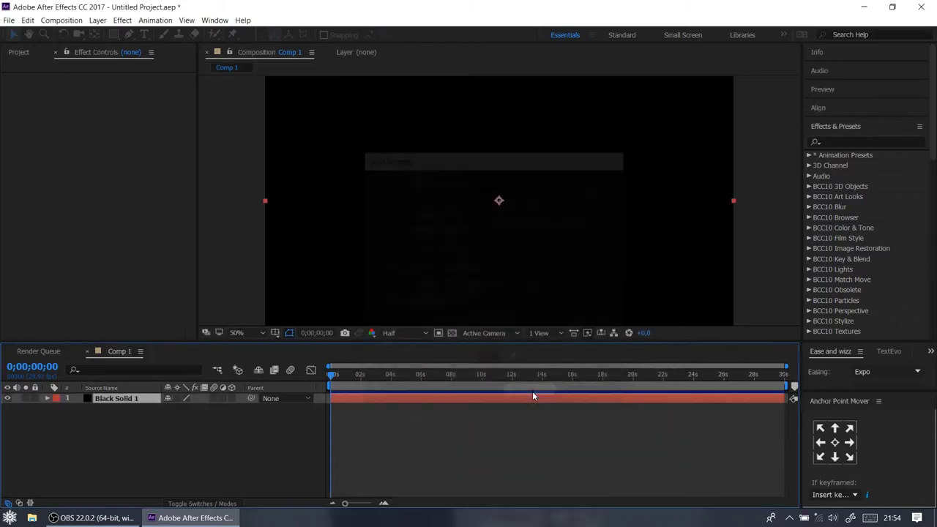
{"action": "left_click", "coordinate": [302, 433]}
Add a near-white solid layer above the black background
{"action": "right_click", "coordinate": [228, 432]}
{"action": "mouse_move", "coordinate": [251, 331]}
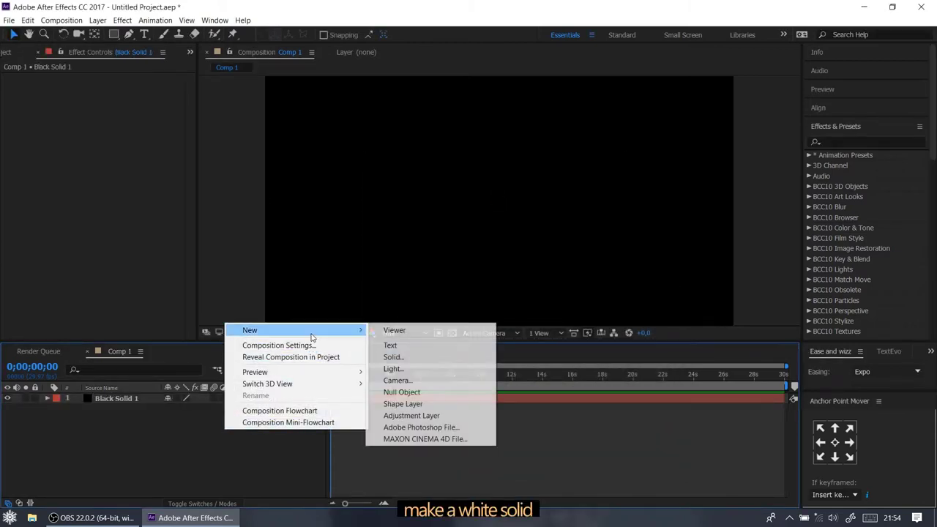
{"action": "left_click", "coordinate": [401, 357]}
{"action": "left_click", "coordinate": [485, 361]}
{"action": "left_click_drag", "start_coordinate": [483, 361], "coordinate": [382, 306]}
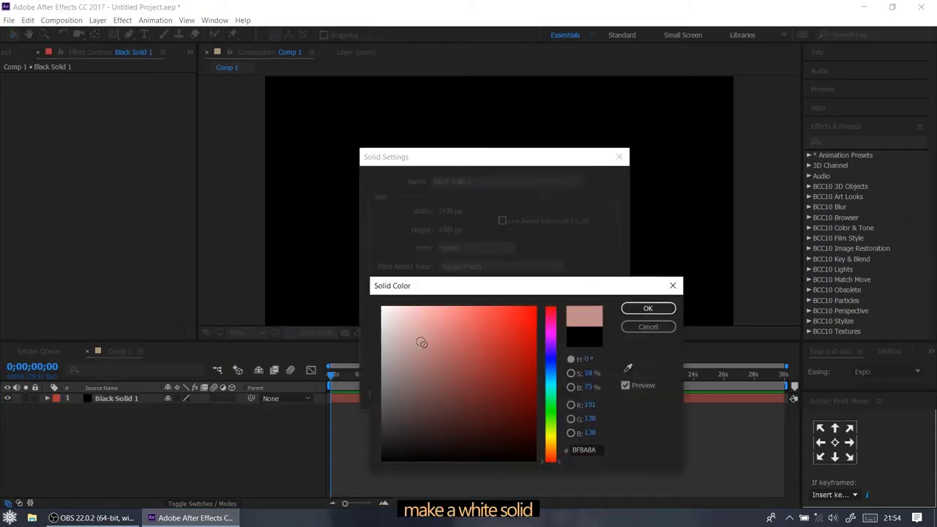
{"action": "left_click", "coordinate": [648, 308]}
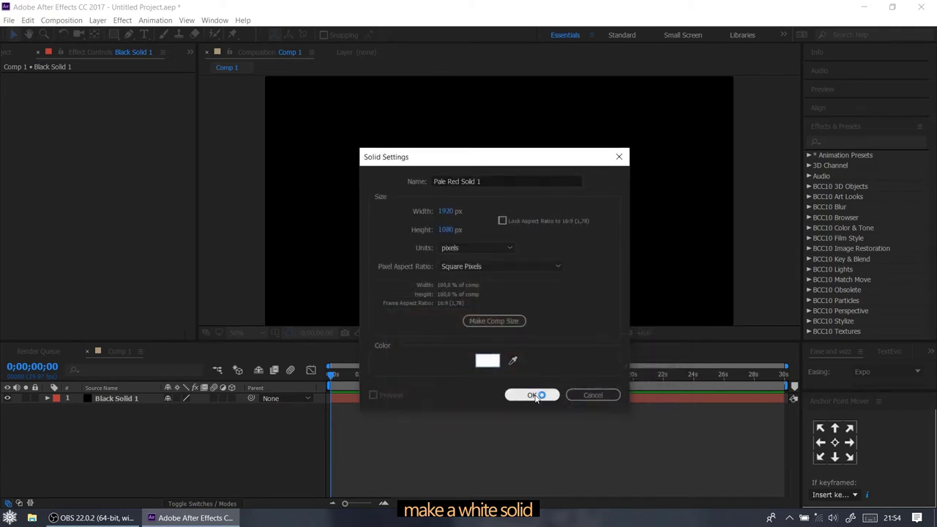
{"action": "left_click", "coordinate": [534, 393]}
{"action": "left_click", "coordinate": [827, 141]}
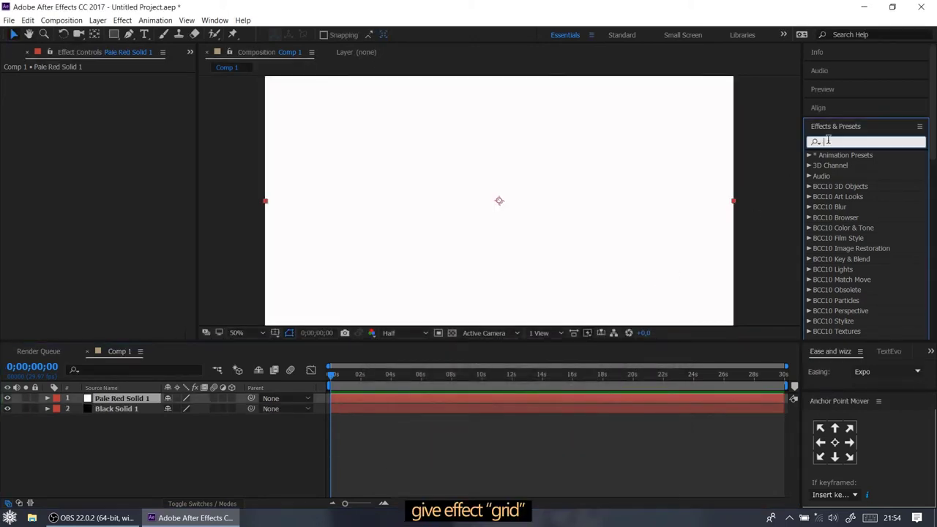
Apply a Grid effect to the white solid with corner 983,518, border 12, inverted
{"action": "type", "text": "grid"}
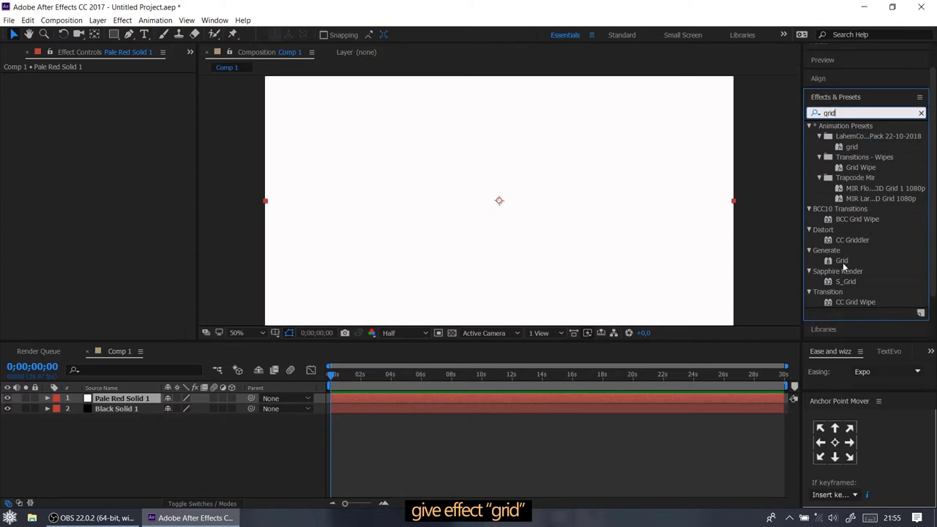
{"action": "double_click", "coordinate": [843, 262]}
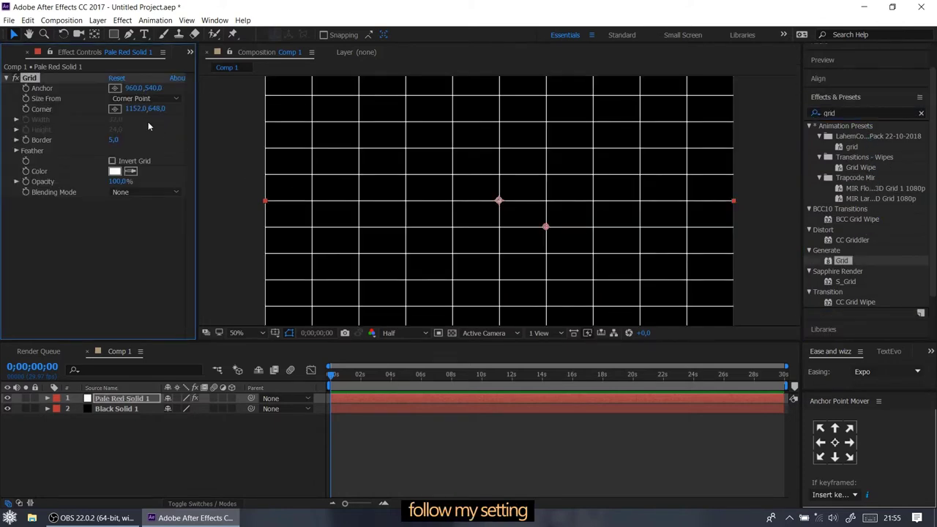
{"action": "left_click", "coordinate": [135, 108]}
{"action": "type", "text": "98"}
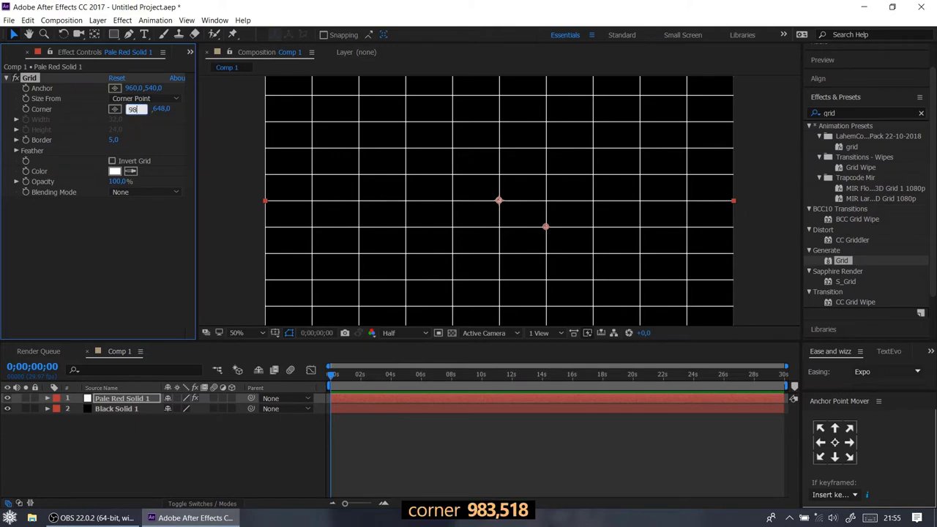
{"action": "left_click", "coordinate": [160, 110]}
{"action": "type", "text": "518"}
{"action": "key", "text": "Return"}
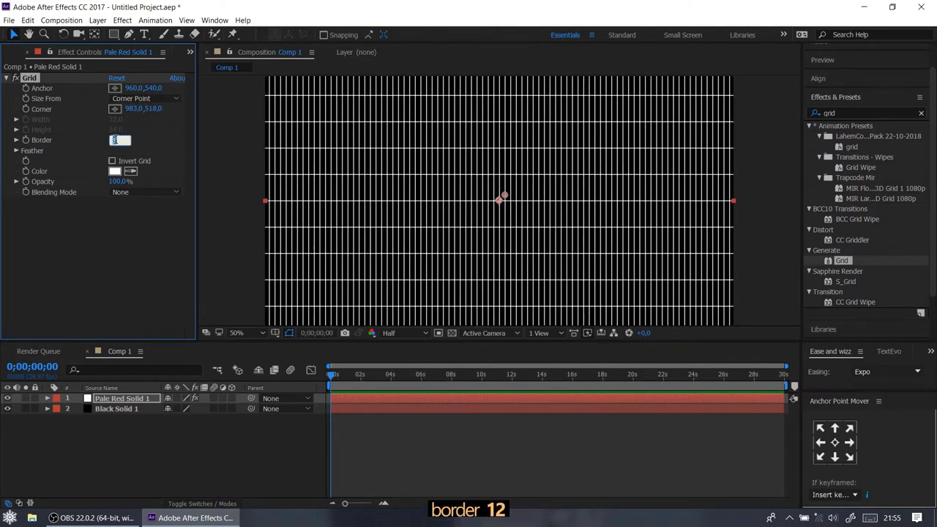
{"action": "left_click", "coordinate": [113, 140]}
{"action": "left_click", "coordinate": [112, 161]}
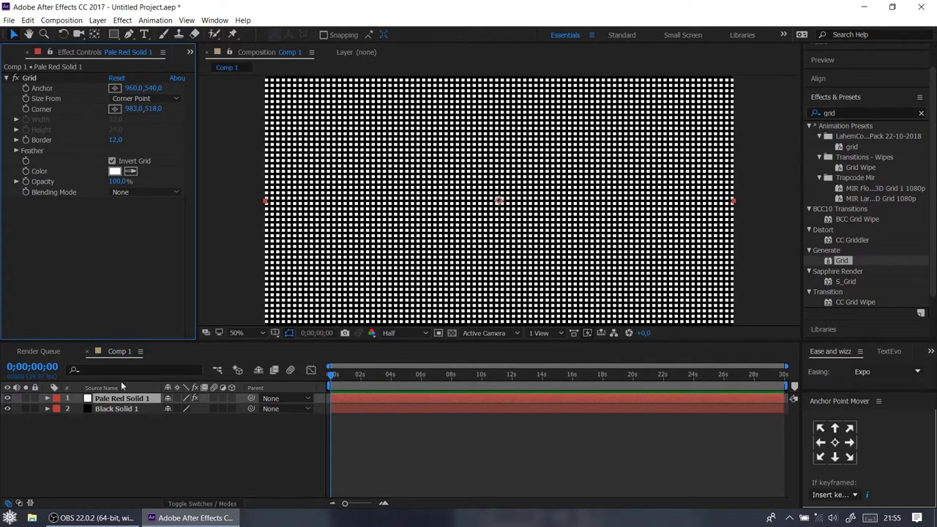
Lower the grid layer's opacity to 5%
{"action": "left_click", "coordinate": [121, 403]}
{"action": "key", "text": "t"}
{"action": "left_click", "coordinate": [174, 408]}
{"action": "type", "text": "5"}
{"action": "key", "text": "Return"}
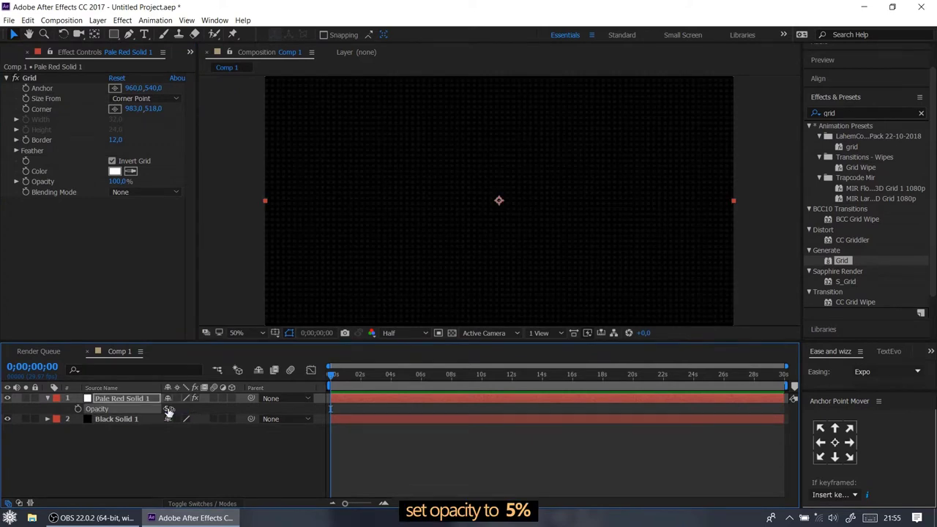
{"action": "left_click", "coordinate": [189, 467]}
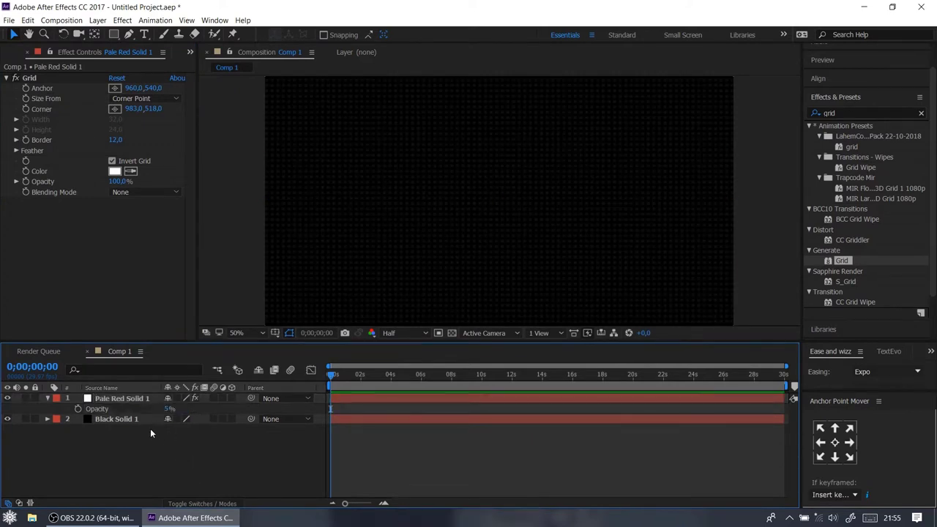
{"action": "left_click", "coordinate": [114, 35]}
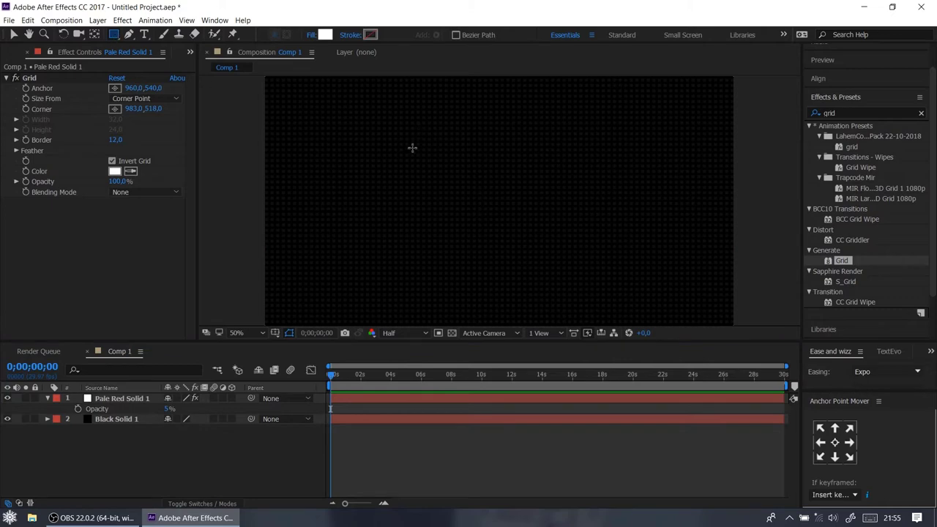
Draw a square shape in the comp centre and rotate it 45° into a diamond
{"action": "left_click_drag", "start_coordinate": [429, 131], "coordinate": [570, 271]}
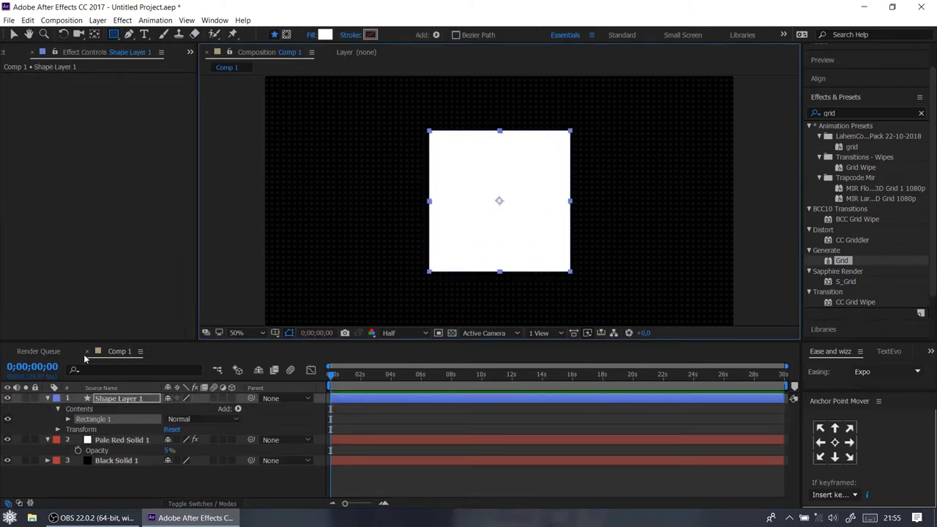
{"action": "left_click", "coordinate": [133, 401]}
{"action": "key", "text": "r"}
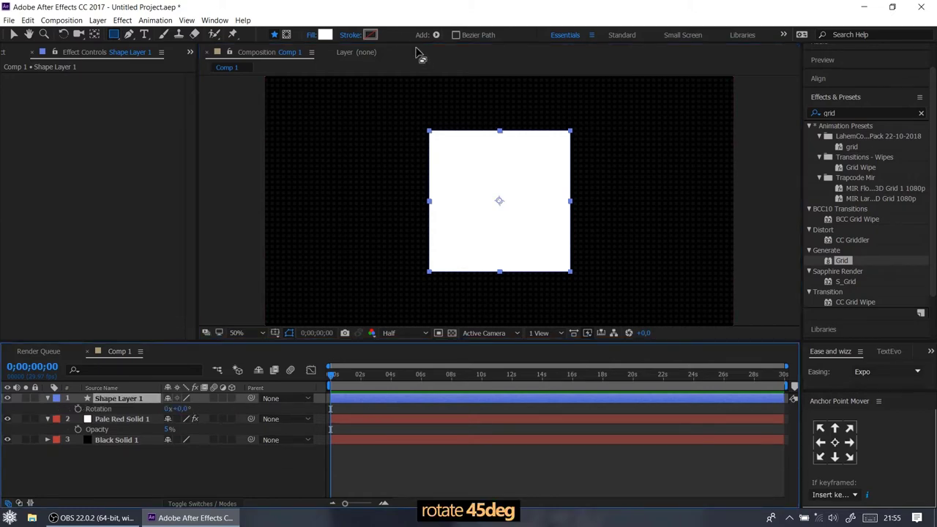
{"action": "left_click", "coordinate": [183, 408]}
{"action": "key", "text": "Return"}
Set the diamond's fill to None and its stroke to a solid white colour
{"action": "left_click", "coordinate": [312, 37]}
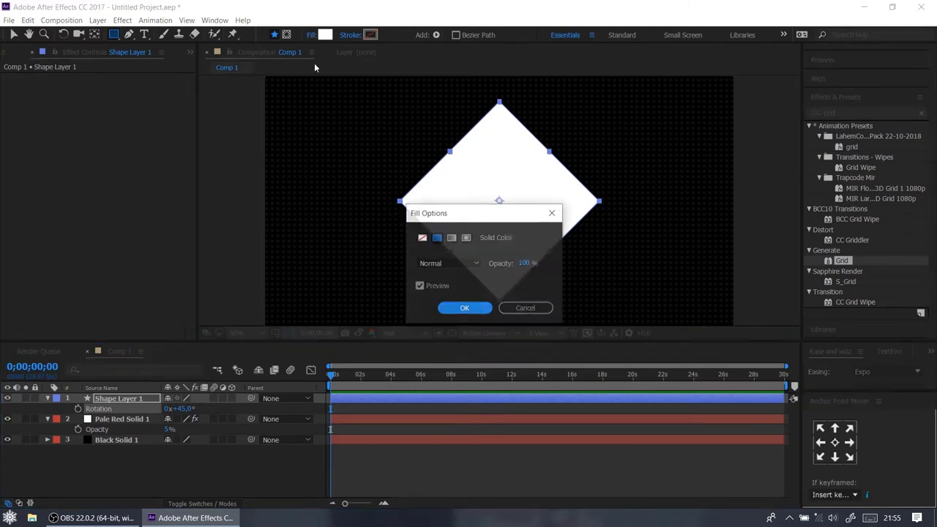
{"action": "left_click", "coordinate": [423, 238]}
{"action": "left_click", "coordinate": [465, 306]}
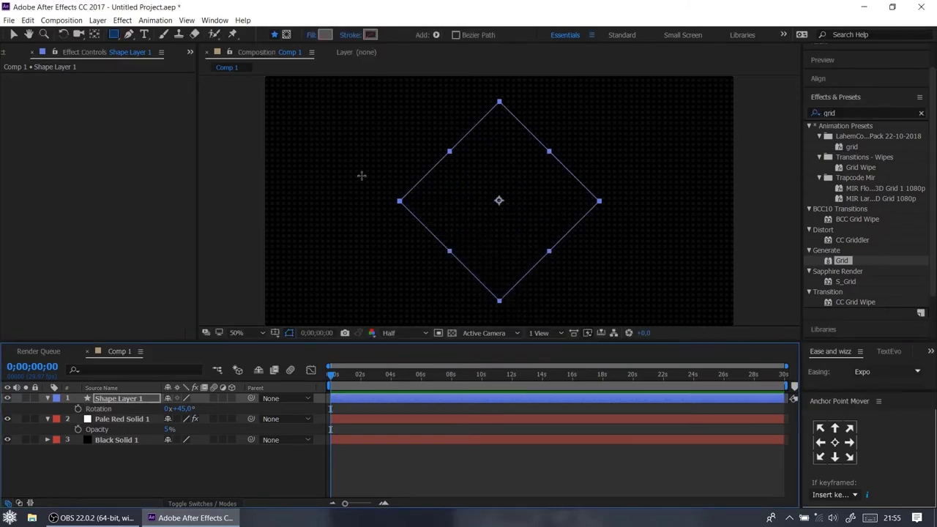
{"action": "left_click", "coordinate": [350, 35]}
{"action": "left_click", "coordinate": [439, 239]}
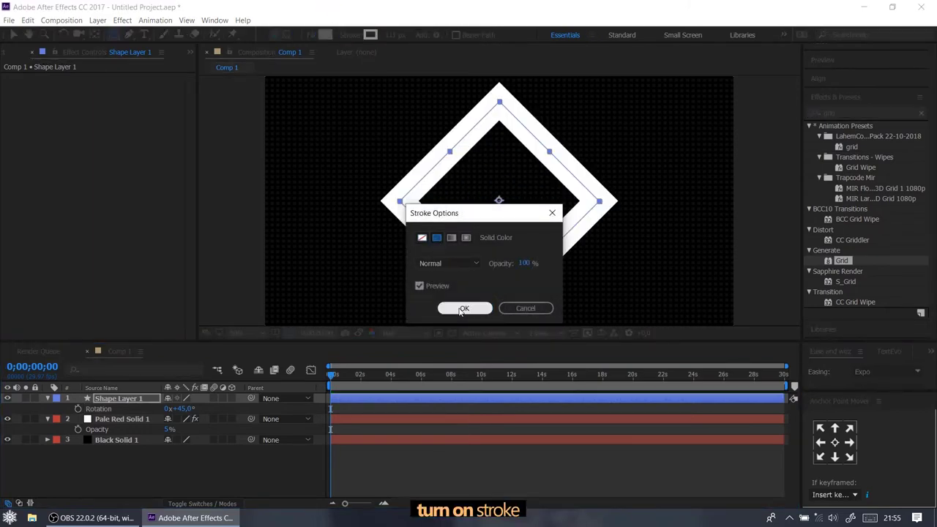
{"action": "left_click", "coordinate": [461, 306]}
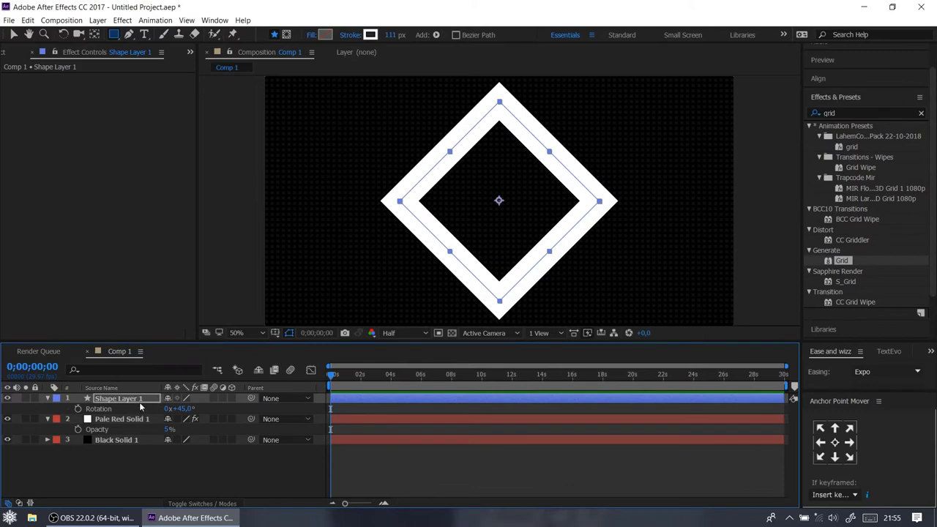
Scale the diamond to 80% and add a Stylize > Glow effect to it
{"action": "key", "text": "s"}
{"action": "left_click_drag", "start_coordinate": [183, 408], "coordinate": [162, 408]}
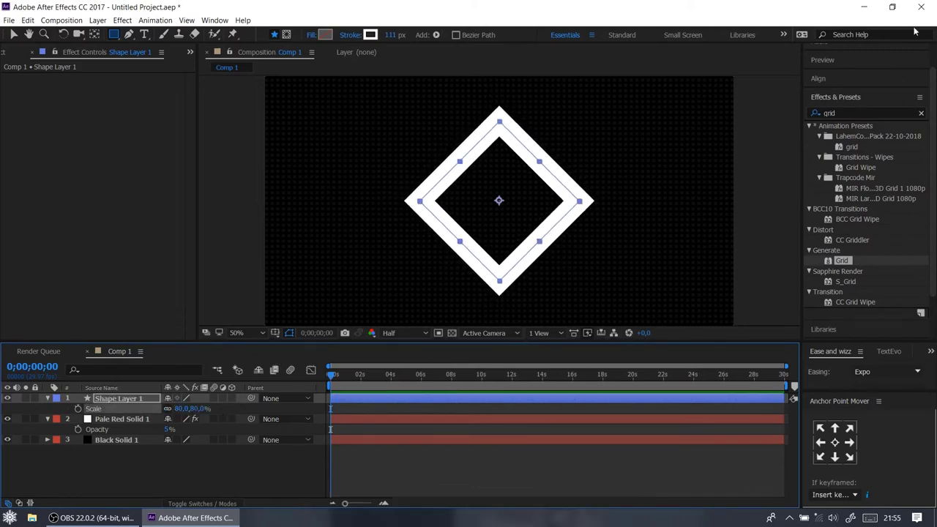
{"action": "left_click", "coordinate": [844, 113]}
{"action": "type", "text": "glow"}
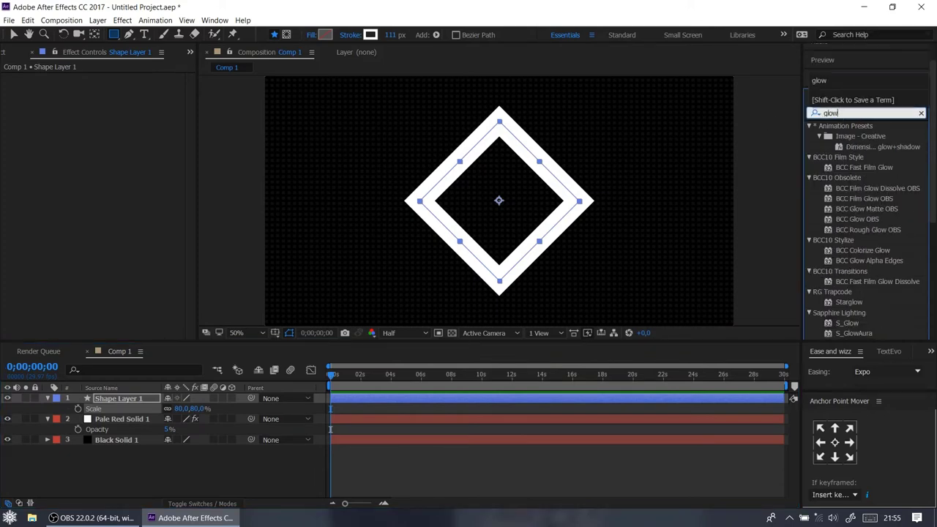
{"action": "scroll", "coordinate": [825, 204], "scroll_direction": "down", "scroll_amount": 3}
{"action": "scroll", "coordinate": [851, 209], "scroll_direction": "down", "scroll_amount": 3}
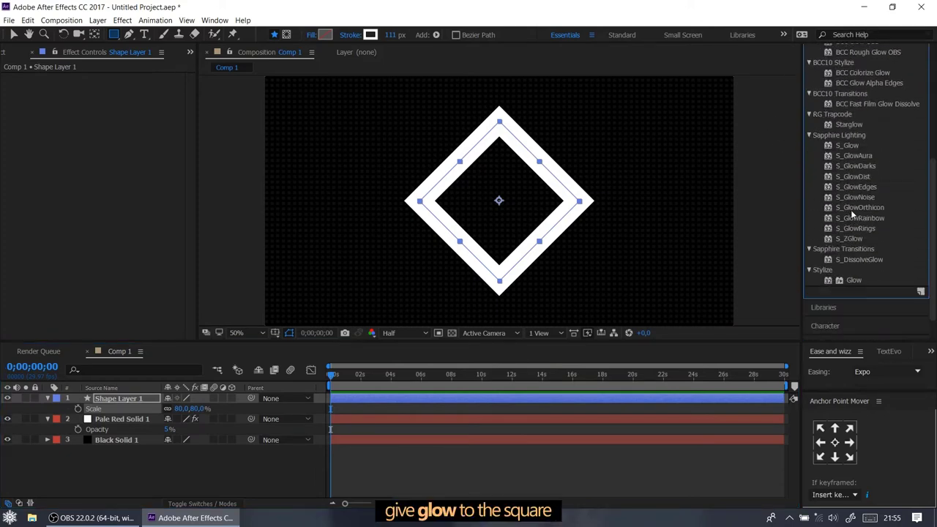
{"action": "double_click", "coordinate": [849, 280]}
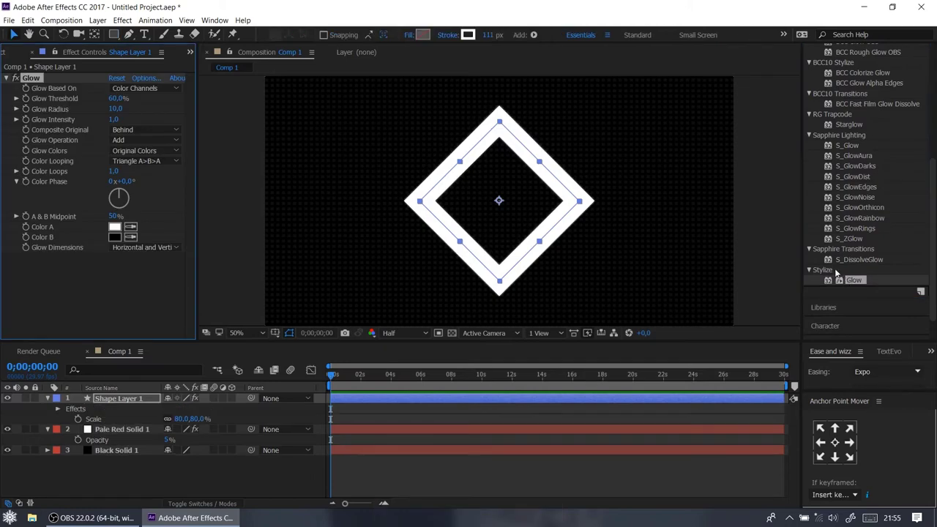
Set Glow Radius to 93 and Intensity to 0.5, then duplicate the Pale Red Solid 1 grid layer
{"action": "left_click_drag", "start_coordinate": [114, 110], "coordinate": [58, 113]}
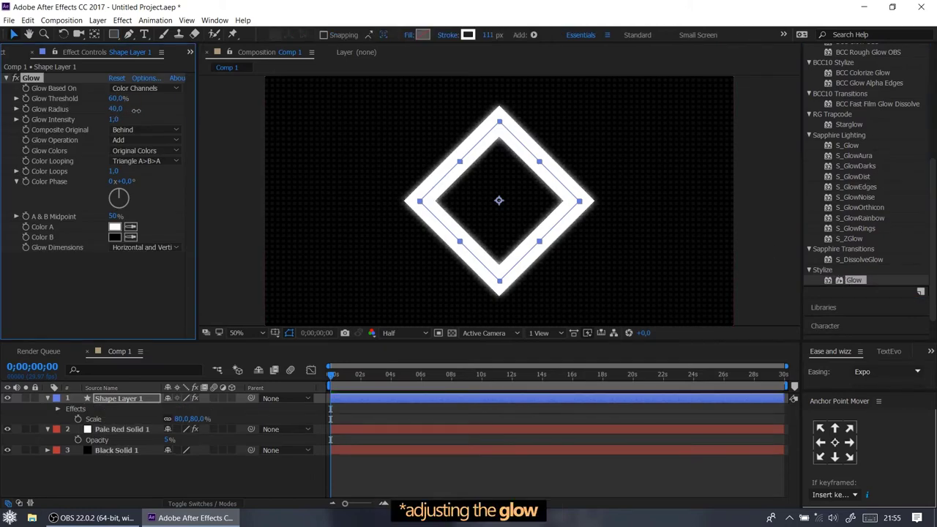
{"action": "left_click_drag", "start_coordinate": [113, 119], "coordinate": [88, 121]}
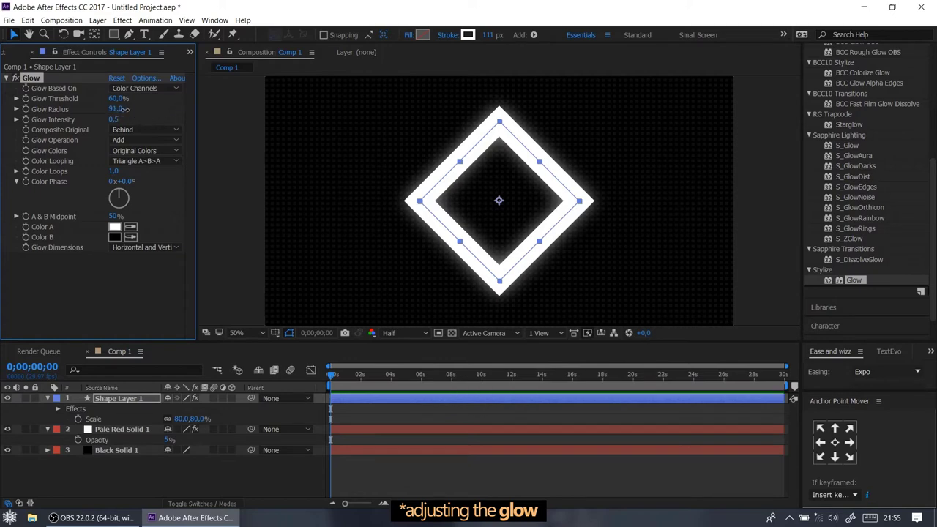
{"action": "left_click_drag", "start_coordinate": [124, 109], "coordinate": [127, 109]}
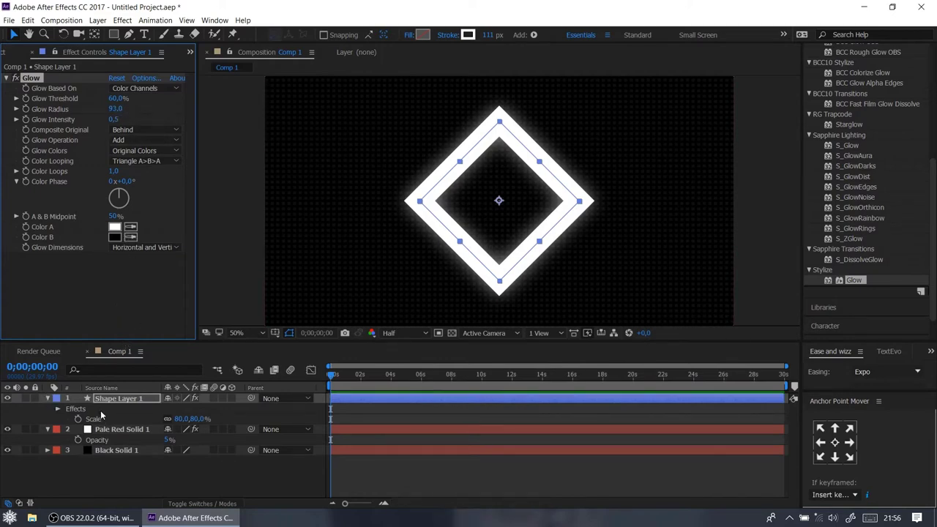
{"action": "left_click", "coordinate": [123, 431]}
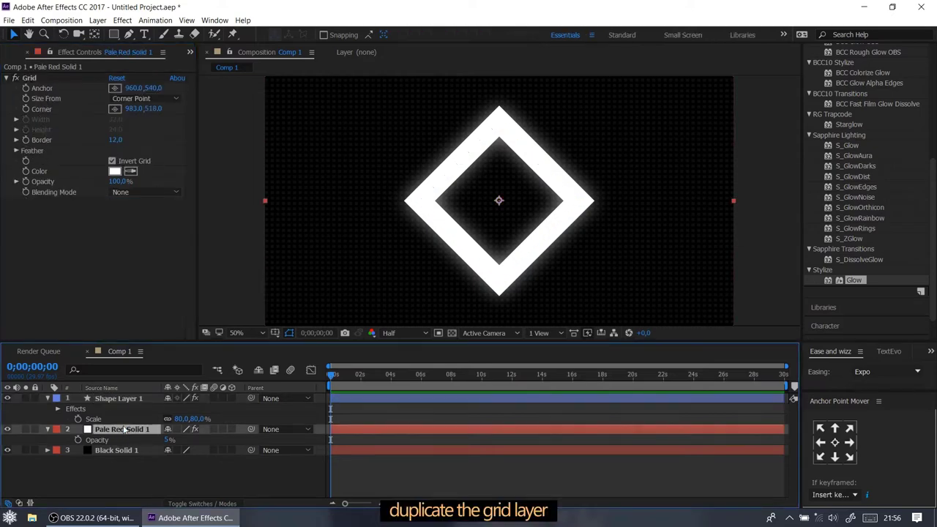
{"action": "key", "text": "ctrl+d"}
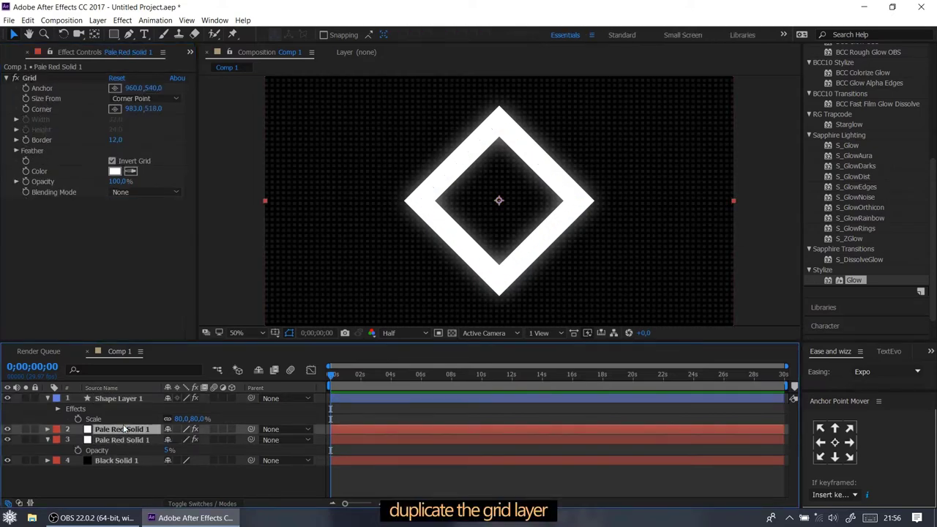
Alpha-matte the grid copy to the diamond shape and raise its opacity to 100%
{"action": "left_click", "coordinate": [199, 503]}
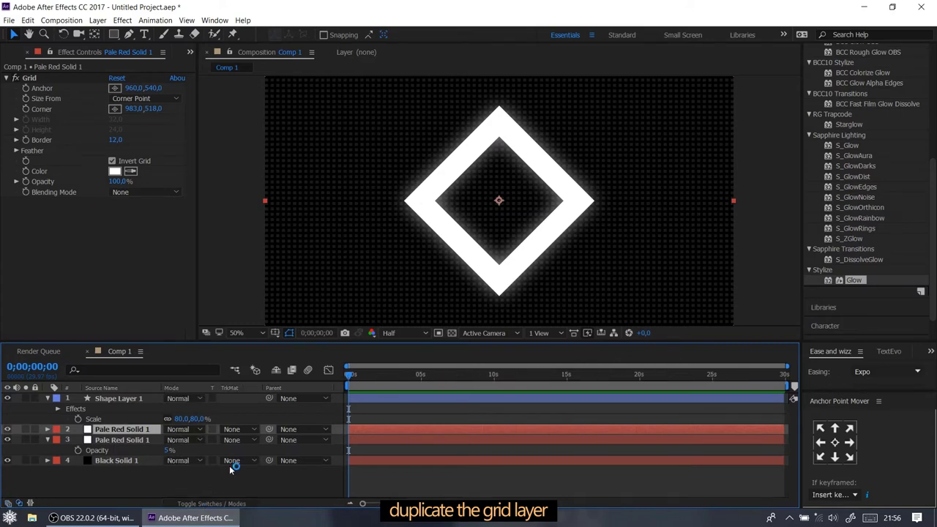
{"action": "left_click", "coordinate": [238, 430]}
{"action": "left_click", "coordinate": [251, 457]}
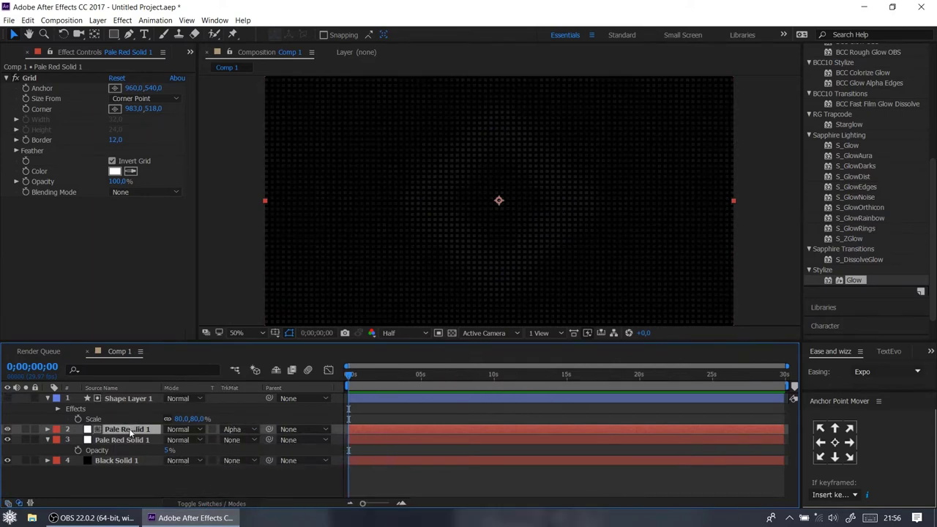
{"action": "key", "text": "t"}
{"action": "left_click_drag", "start_coordinate": [167, 442], "coordinate": [228, 442]}
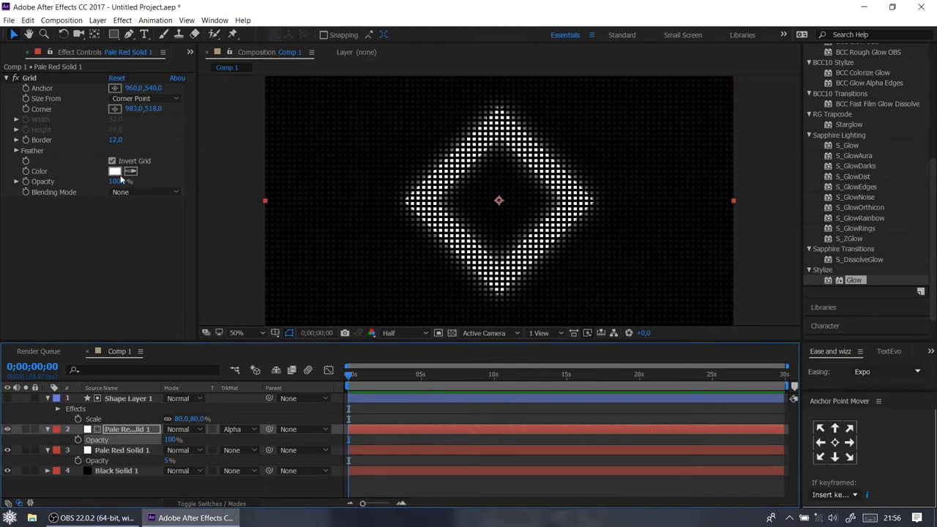
Change the grid copy's Grid Color to orange F37635
{"action": "left_click", "coordinate": [115, 172]}
{"action": "left_click", "coordinate": [550, 453]}
{"action": "mouse_move", "coordinate": [516, 371]}
{"action": "left_mouse_down"}
{"action": "mouse_move", "coordinate": [502, 313]}
{"action": "mouse_move", "coordinate": [507, 322]}
{"action": "mouse_move", "coordinate": [494, 317]}
{"action": "mouse_move", "coordinate": [506, 318]}
{"action": "left_mouse_up"}
{"action": "left_click", "coordinate": [660, 309]}
{"action": "left_click", "coordinate": [763, 304]}
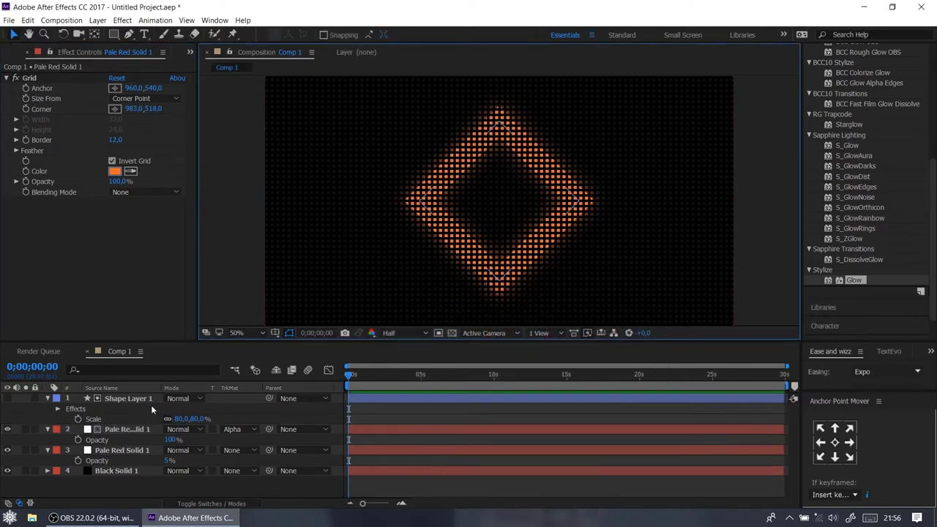
{"action": "left_click", "coordinate": [117, 430]}
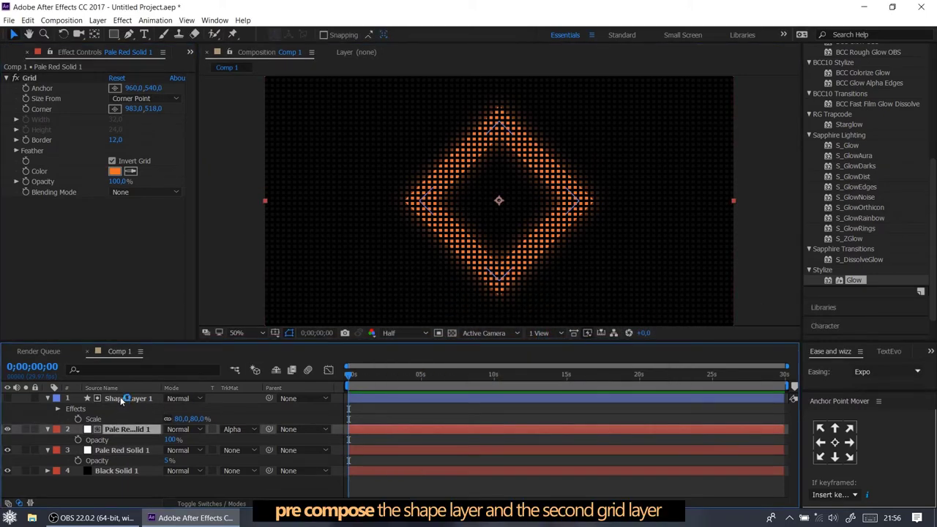
{"action": "left_click", "coordinate": [121, 399], "text": "ctrl"}
Pre-compose the diamond and orange grid layers into Pre-comp 1 and open it
{"action": "right_click", "coordinate": [120, 397]}
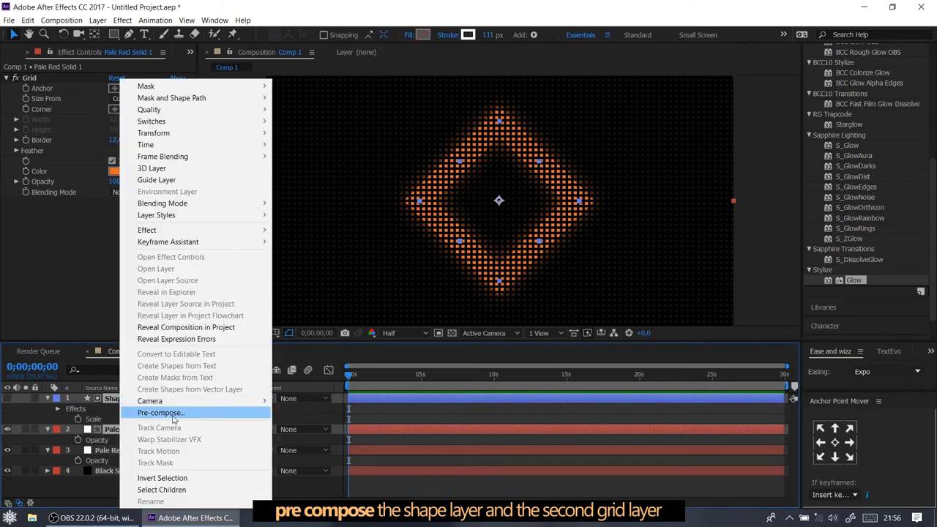
{"action": "left_click", "coordinate": [147, 413]}
{"action": "left_click", "coordinate": [533, 349]}
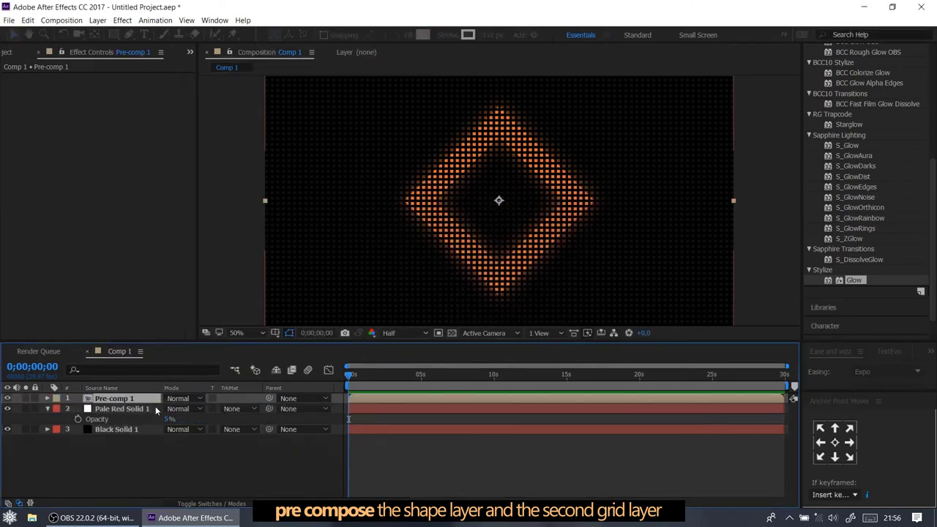
{"action": "double_click", "coordinate": [115, 399]}
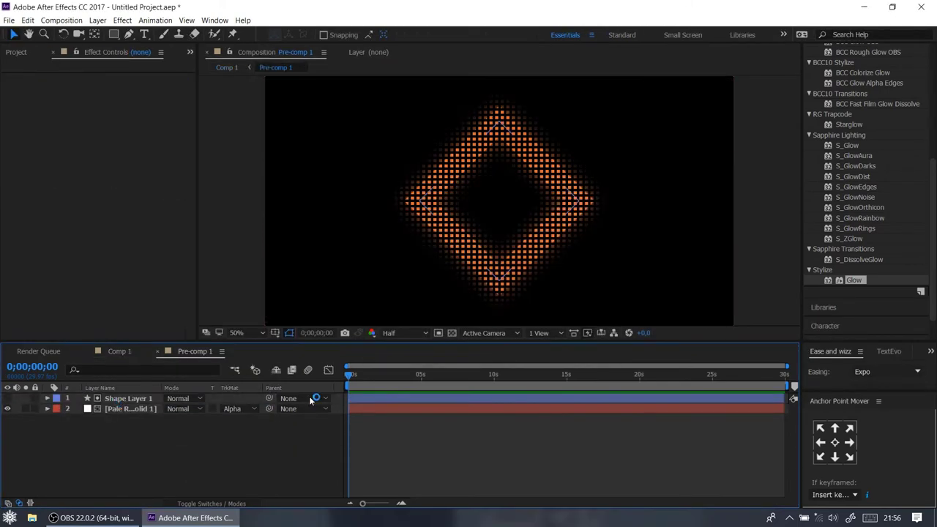
Make the diamond 3D and keyframe its Z position from 1156 to -2328, flying past the camera
{"action": "left_click", "coordinate": [353, 400]}
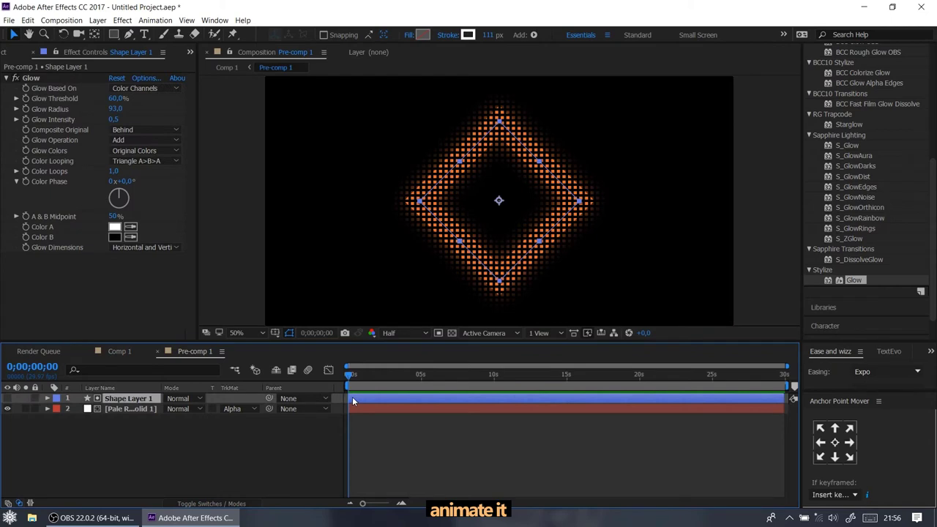
{"action": "left_click", "coordinate": [214, 503]}
{"action": "left_click", "coordinate": [235, 399]}
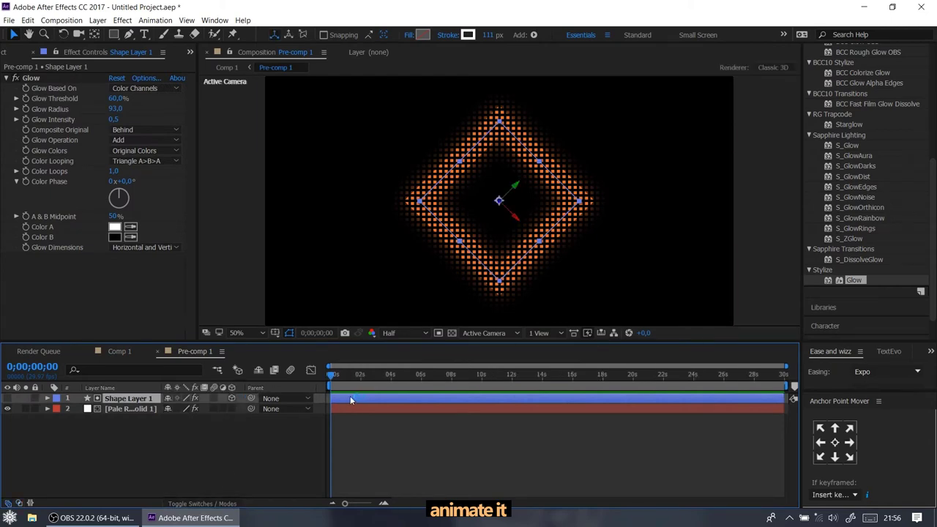
{"action": "key", "text": "p"}
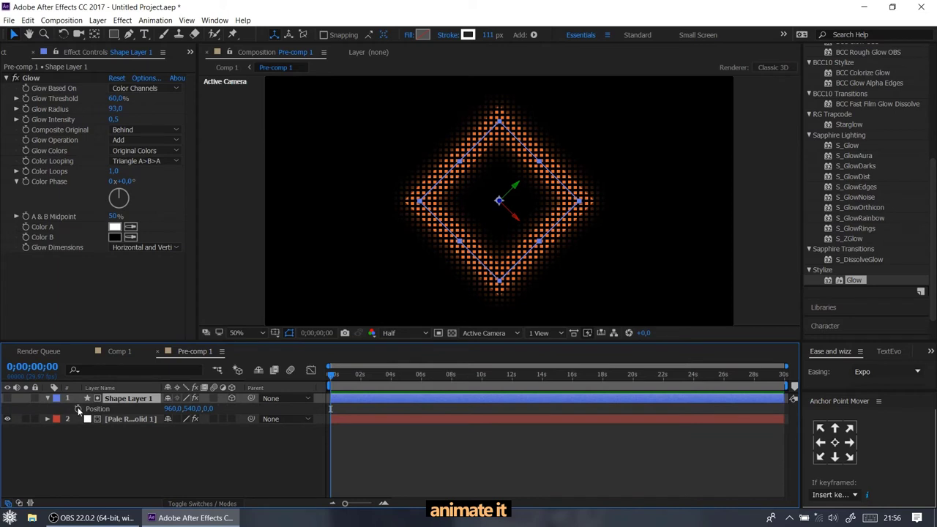
{"action": "mouse_move", "coordinate": [212, 409]}
{"action": "left_mouse_down"}
{"action": "mouse_move", "coordinate": [672, 386]}
{"action": "mouse_move", "coordinate": [71, 414]}
{"action": "left_mouse_up"}
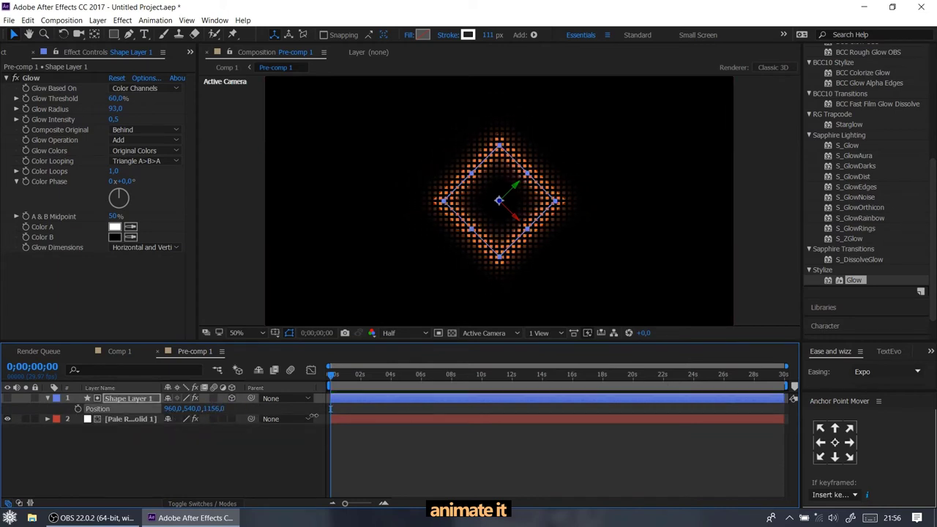
{"action": "left_click", "coordinate": [77, 409]}
{"action": "left_click_drag", "start_coordinate": [345, 382], "coordinate": [354, 382]}
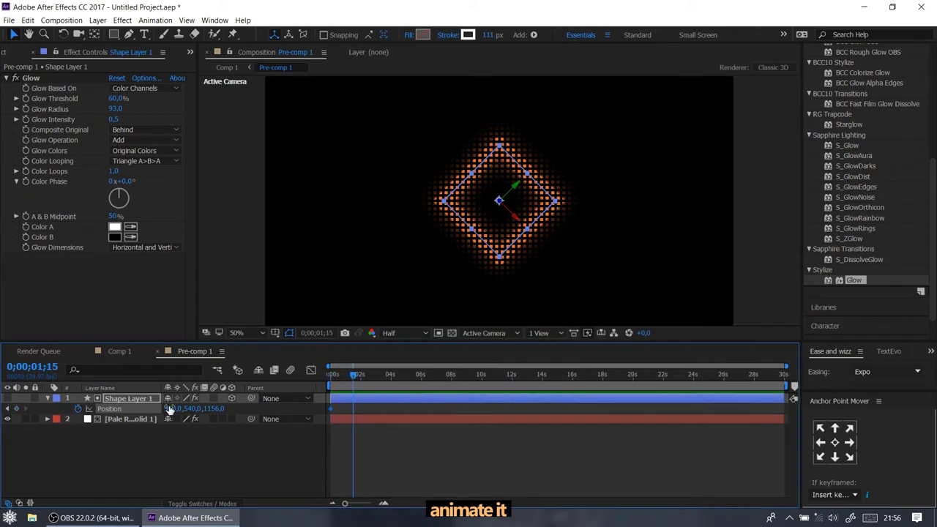
{"action": "left_click_drag", "start_coordinate": [212, 409], "coordinate": [3, 416]}
{"action": "left_click_drag", "start_coordinate": [212, 409], "coordinate": [5, 413]}
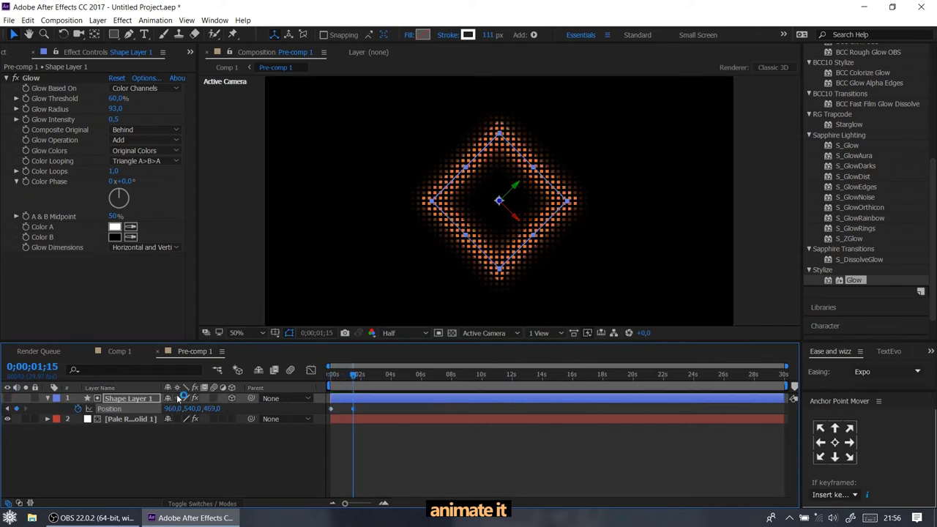
{"action": "mouse_move", "coordinate": [212, 409]}
{"action": "left_mouse_down"}
{"action": "mouse_move", "coordinate": [227, 415]}
{"action": "mouse_move", "coordinate": [172, 411]}
{"action": "mouse_move", "coordinate": [213, 408]}
{"action": "left_mouse_up"}
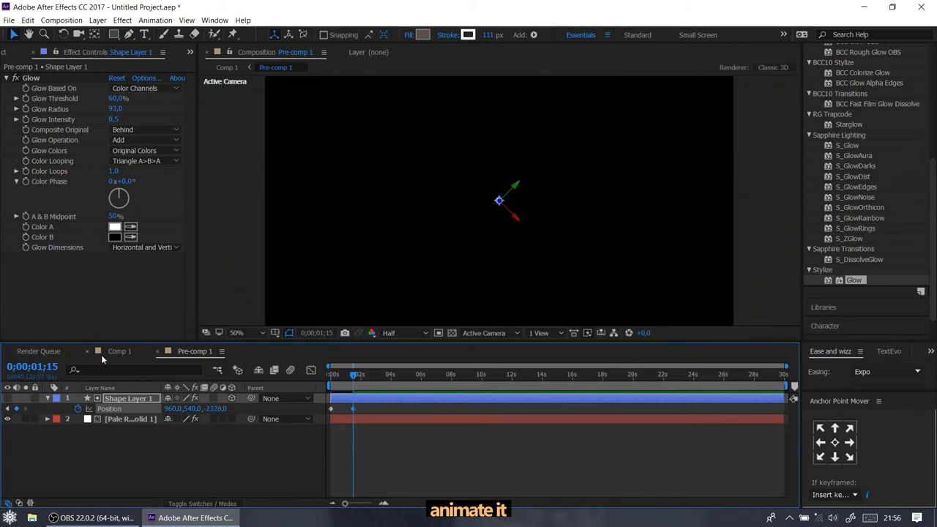
{"action": "left_click", "coordinate": [121, 353]}
Keyframe Pre-comp 1's opacity at 0% at the start of the timeline
{"action": "left_click", "coordinate": [347, 381]}
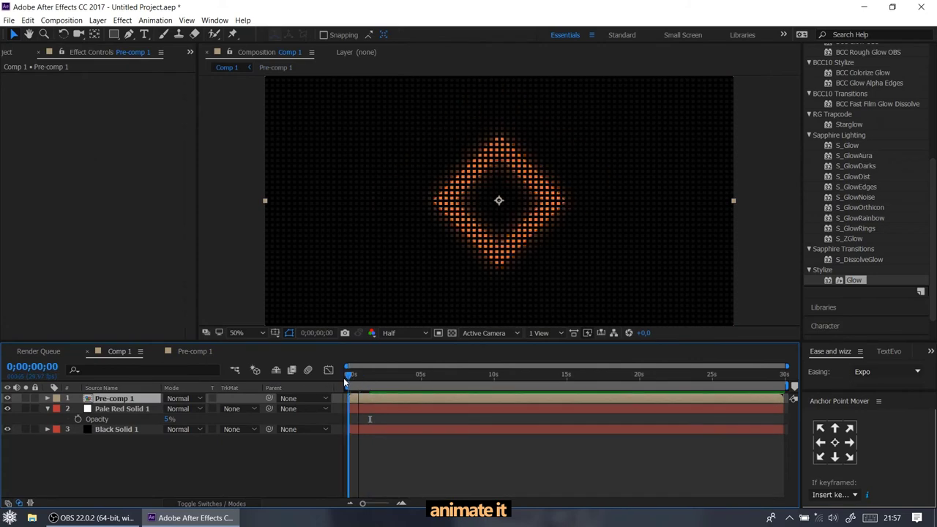
{"action": "key", "text": "t"}
{"action": "left_click", "coordinate": [78, 409]}
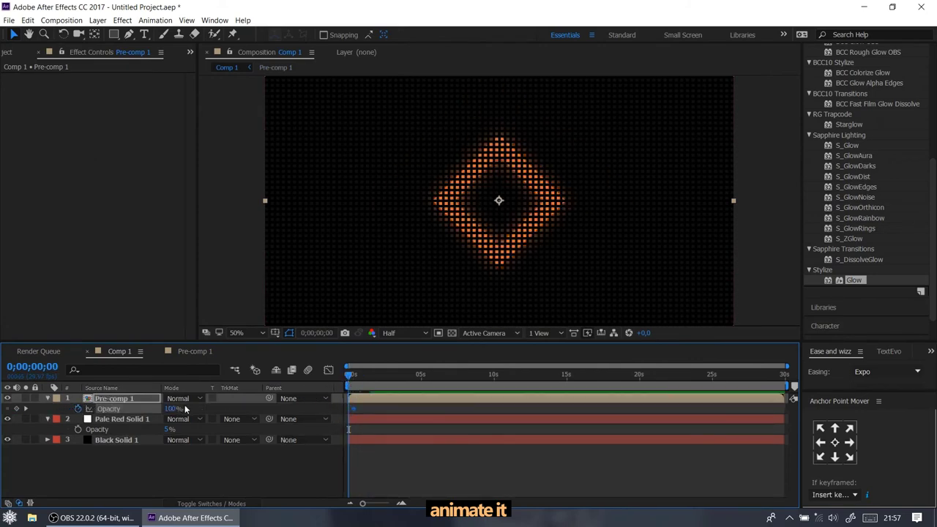
{"action": "left_click_drag", "start_coordinate": [170, 409], "coordinate": [139, 409]}
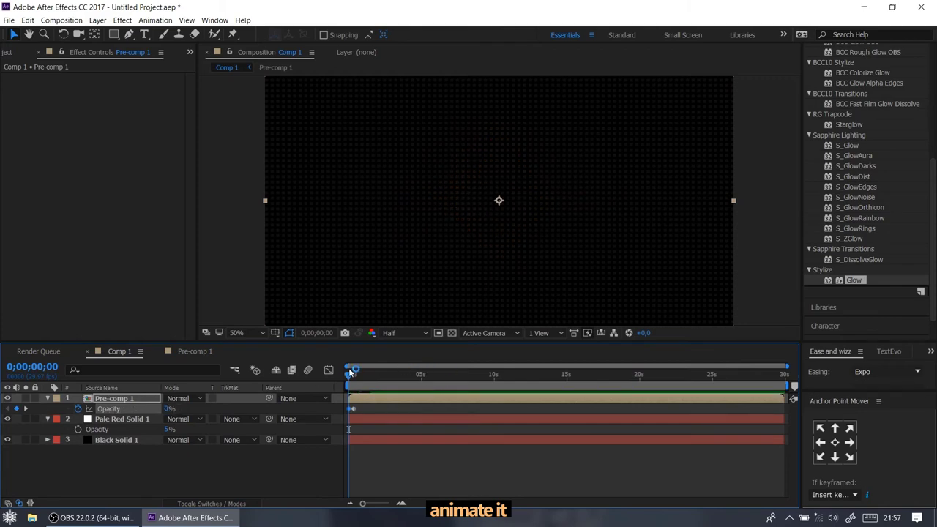
Duplicate Pre-comp 1 repeatedly, starting each copy a few frames later than the last
{"action": "left_click_drag", "start_coordinate": [353, 377], "coordinate": [367, 403]}
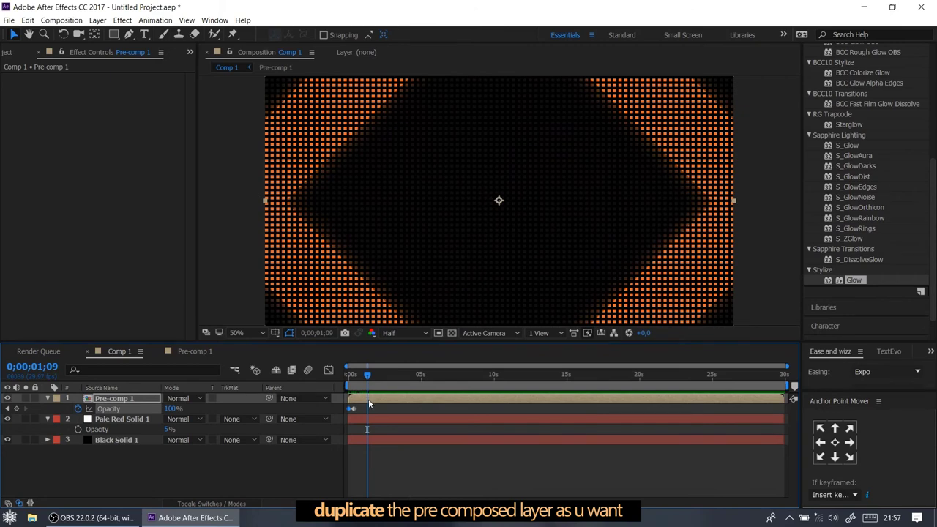
{"action": "key", "text": "ctrl+d"}
{"action": "left_click_drag", "start_coordinate": [372, 398], "coordinate": [391, 400]}
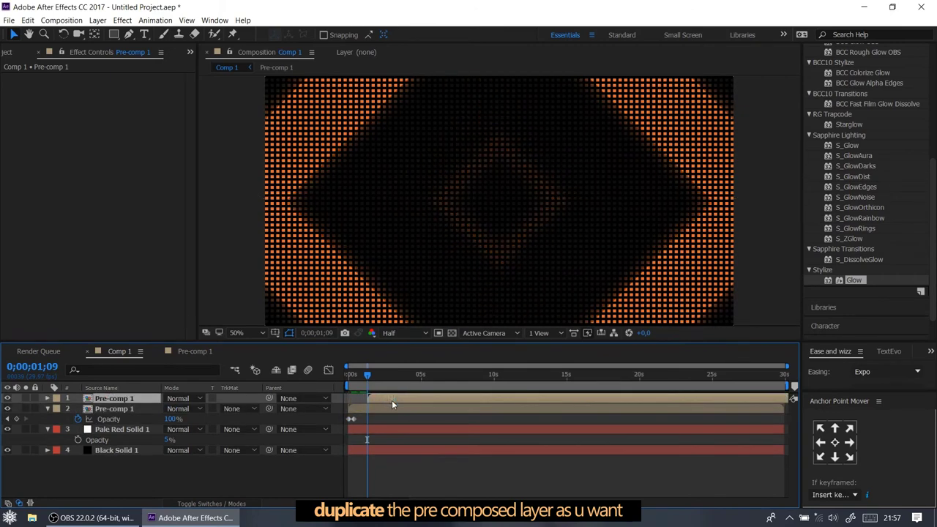
{"action": "mouse_move", "coordinate": [369, 376]}
{"action": "left_mouse_down"}
{"action": "mouse_move", "coordinate": [388, 401]}
{"action": "mouse_move", "coordinate": [444, 403]}
{"action": "left_mouse_up"}
{"action": "key", "text": "ctrl+d"}
{"action": "key", "text": "ctrl+d"}
{"action": "key", "text": "ctrl+d"}
{"action": "key", "text": "ctrl+d"}
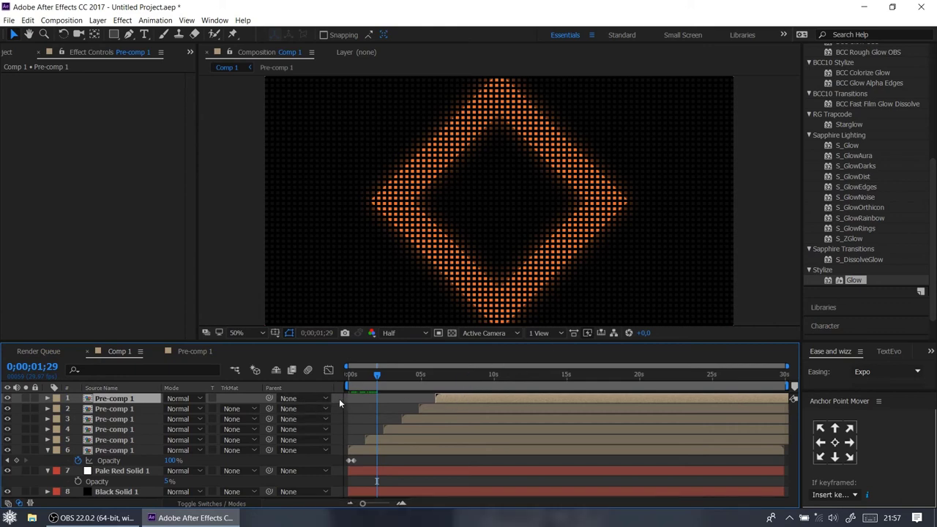
Add a new adjustment layer on top of Comp 1
{"action": "right_click", "coordinate": [339, 399]}
{"action": "mouse_move", "coordinate": [376, 408]}
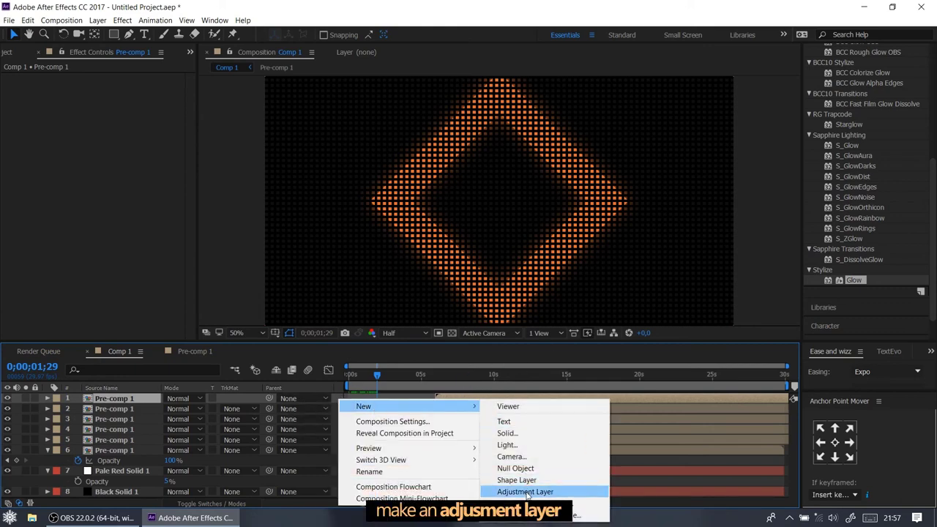
{"action": "left_click", "coordinate": [525, 492]}
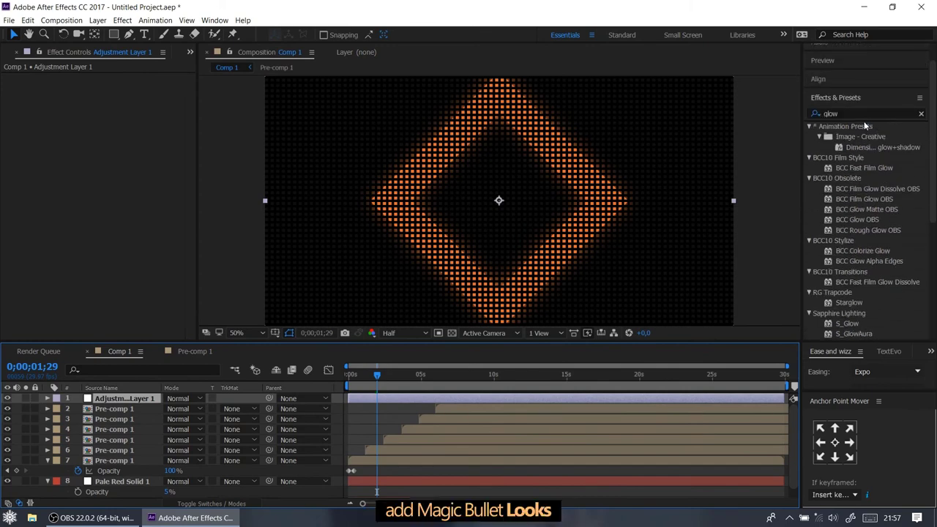
Apply Magic Bullet Looks to the adjustment layer with the neon custom look
{"action": "left_click", "coordinate": [864, 114]}
{"action": "type", "text": "looks"}
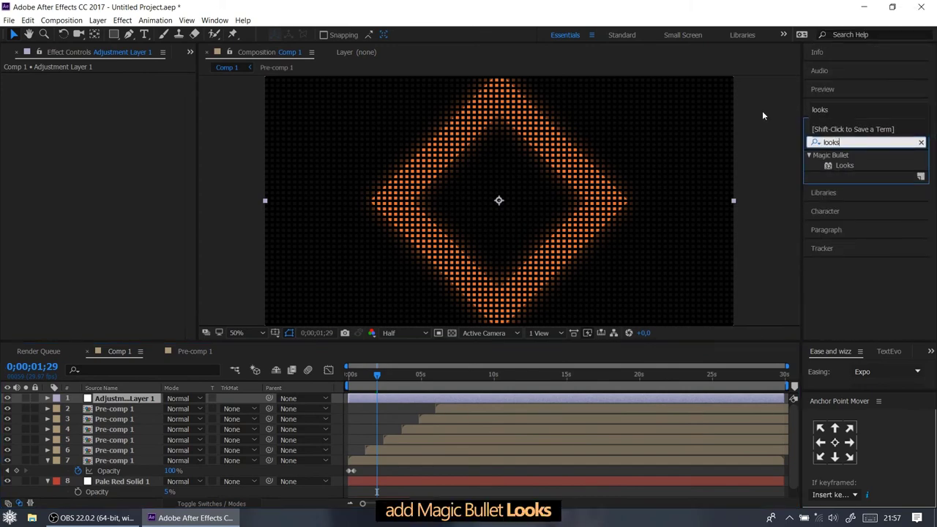
{"action": "left_click", "coordinate": [846, 167]}
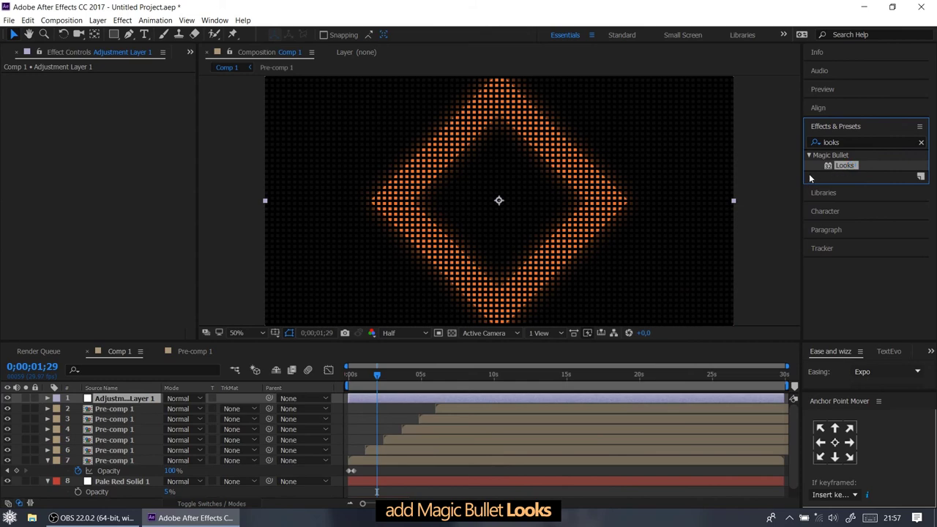
{"action": "left_click_drag", "start_coordinate": [846, 166], "coordinate": [449, 175]}
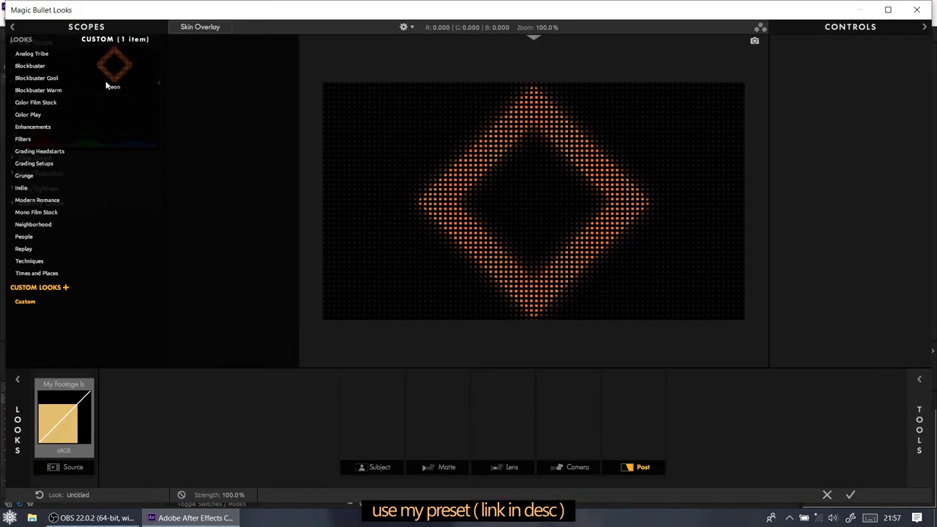
{"action": "left_click", "coordinate": [111, 69]}
{"action": "left_click", "coordinate": [850, 496]}
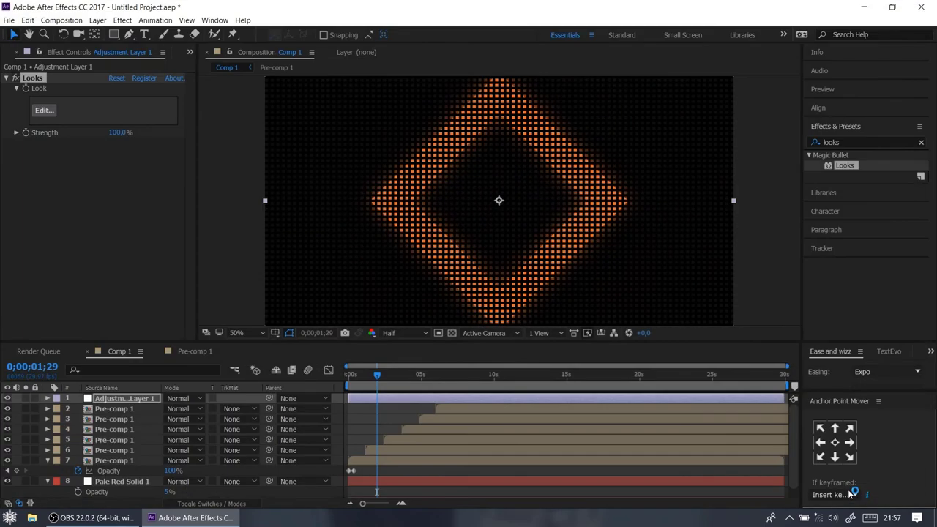
{"action": "key", "text": "Home"}
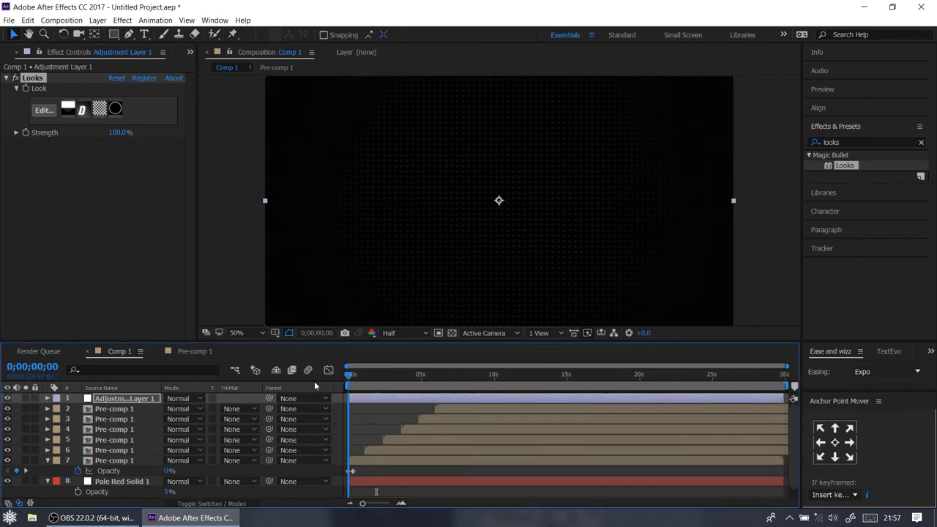